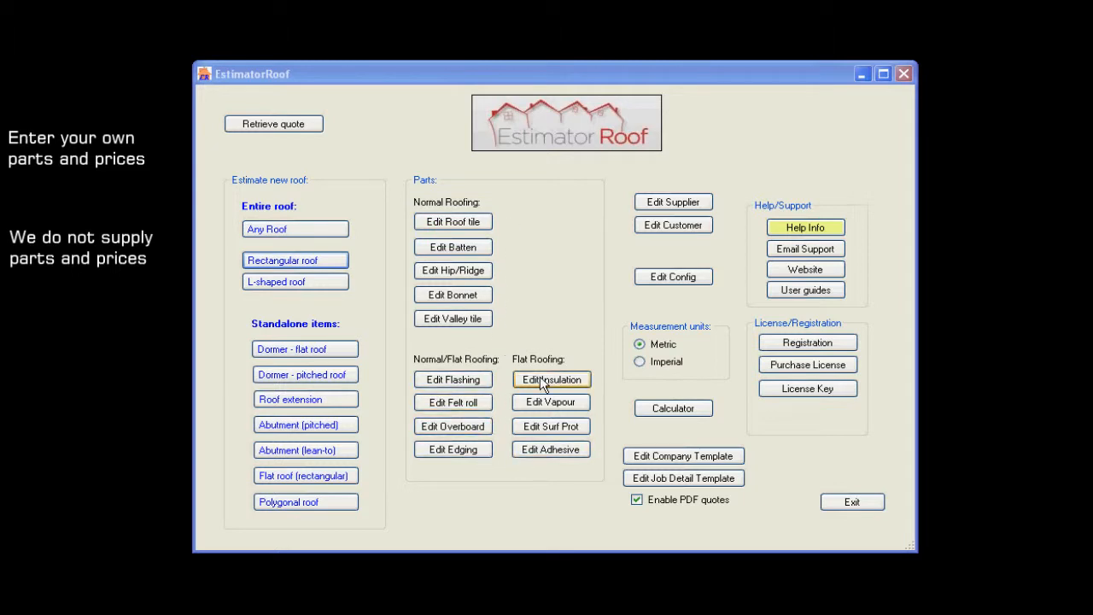
Open the roof tile parts list, examine the Bangor Blue Slate entry's height and width, and close the list.
click(476, 223)
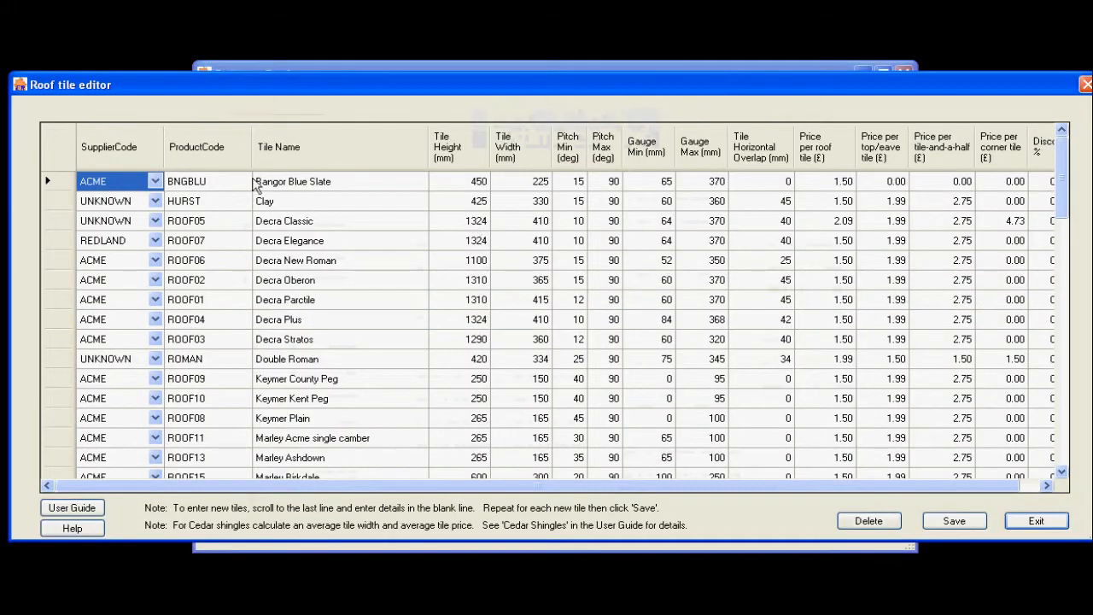
click(287, 181)
key(Tab)
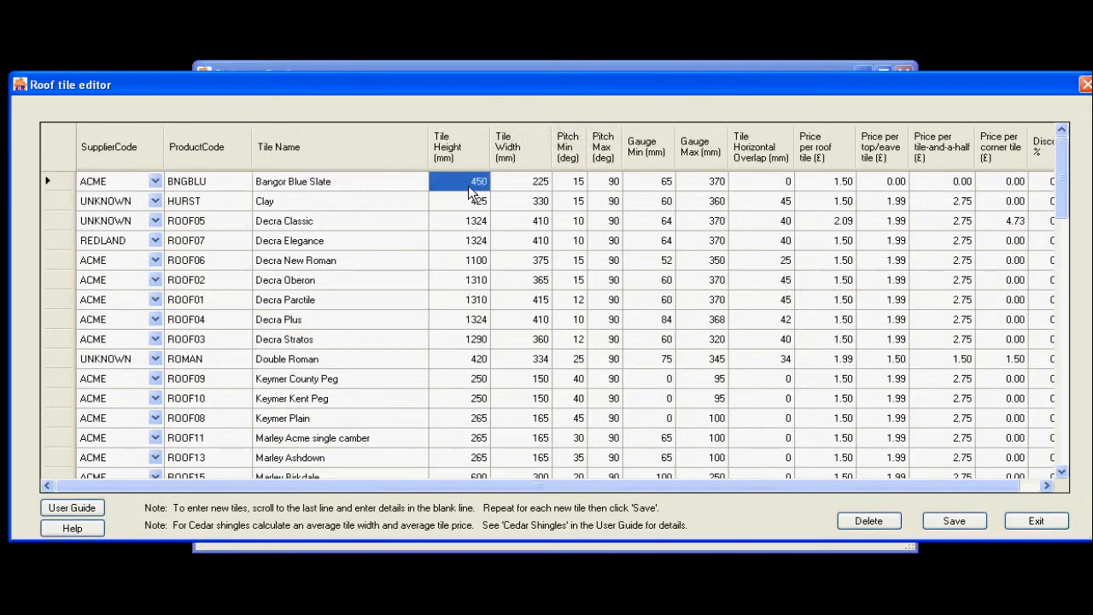
key(Tab)
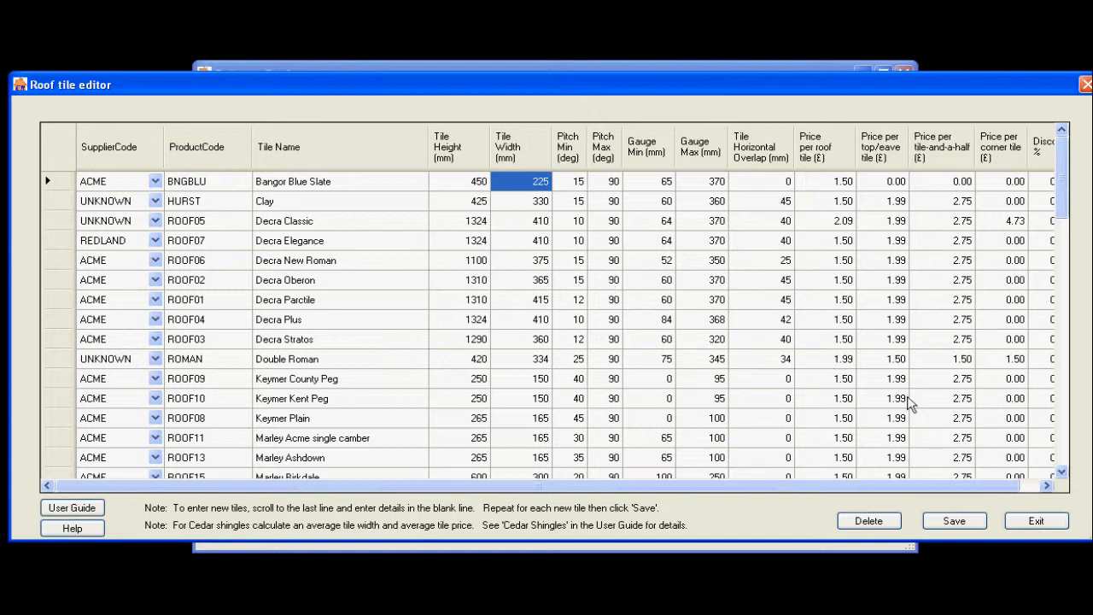
click(1033, 519)
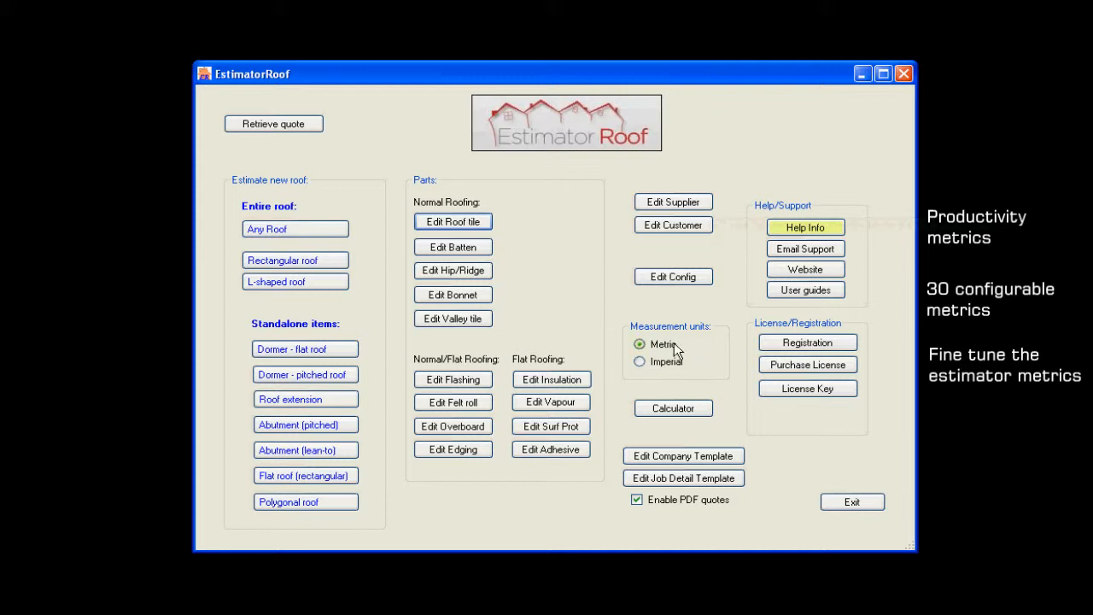
Switch the measurement units to Imperial and back to Metric.
click(668, 366)
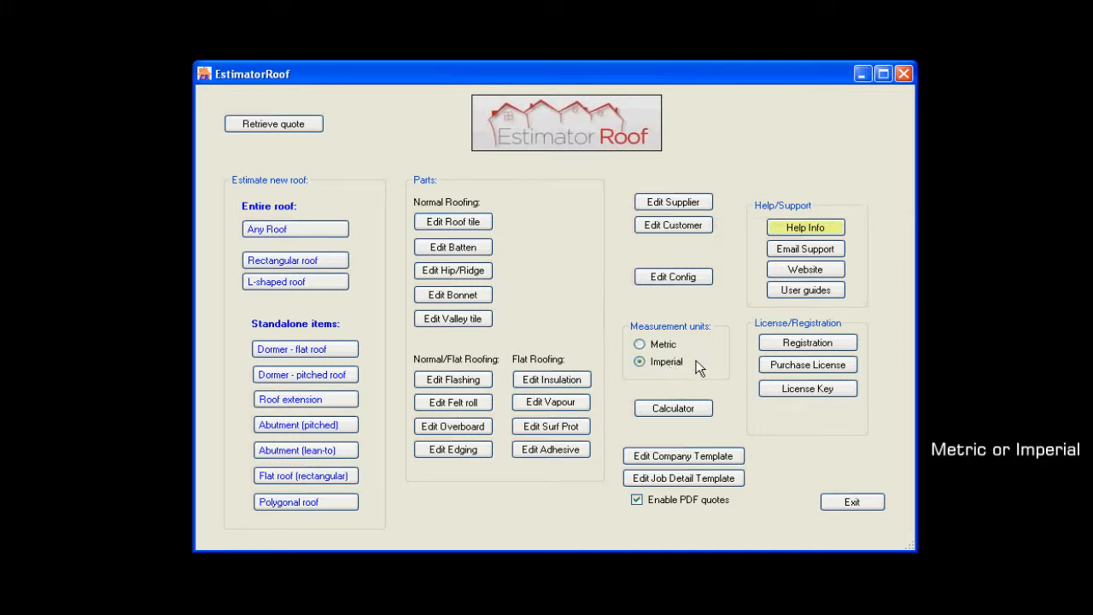
click(668, 344)
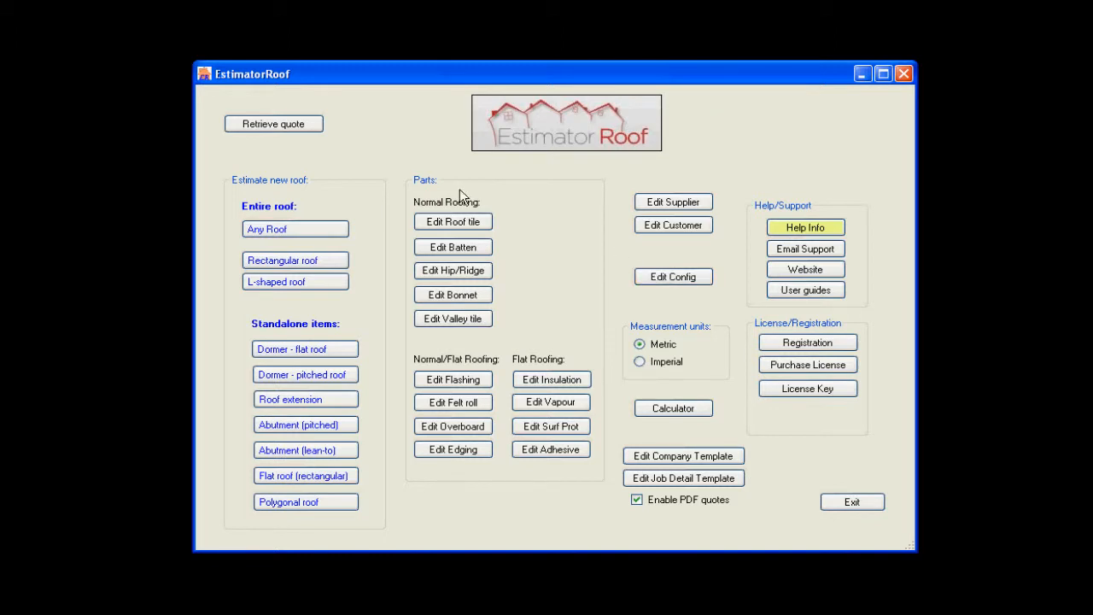
Start a new rectangular roof estimate with a roof length of 12 m and a roof span of 8 m.
click(333, 266)
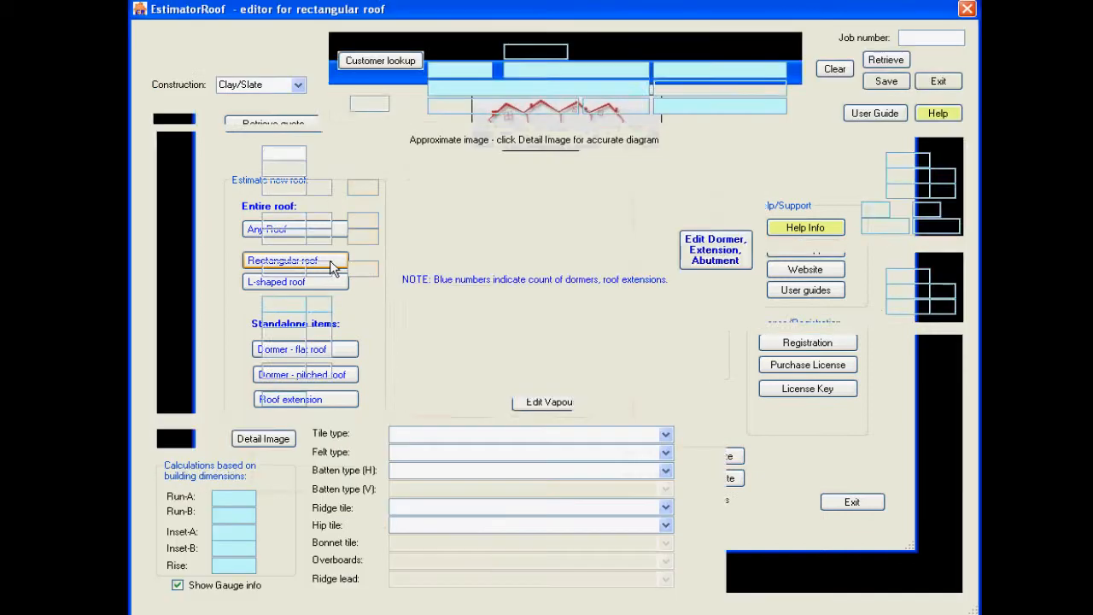
click(286, 154)
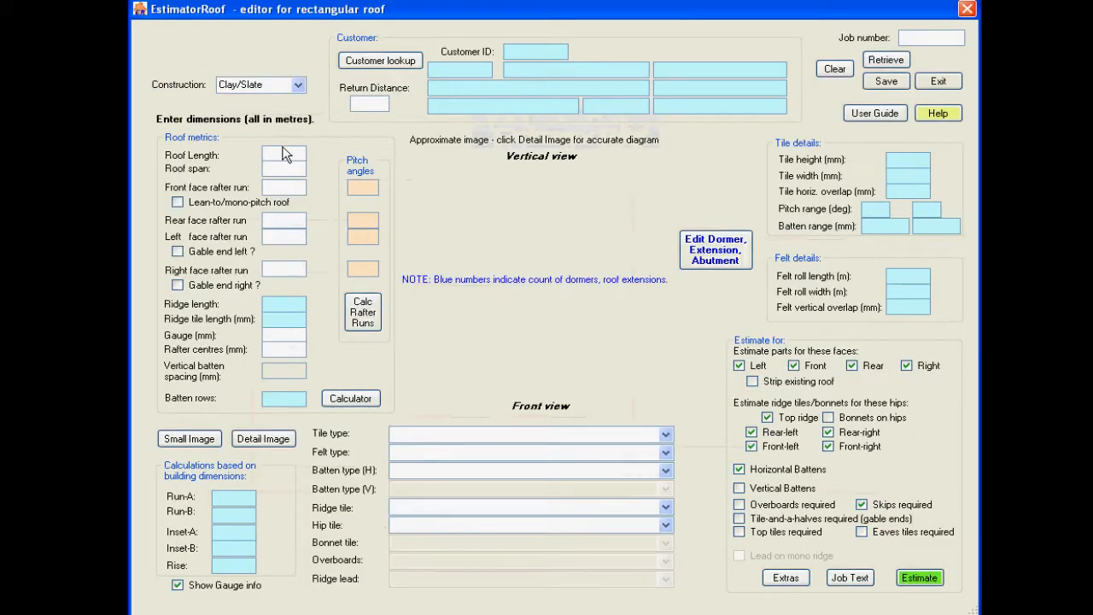
text(12)
click(284, 169)
text(8)
Set the front, rear, left and right face rafter runs to 5 m each.
click(287, 185)
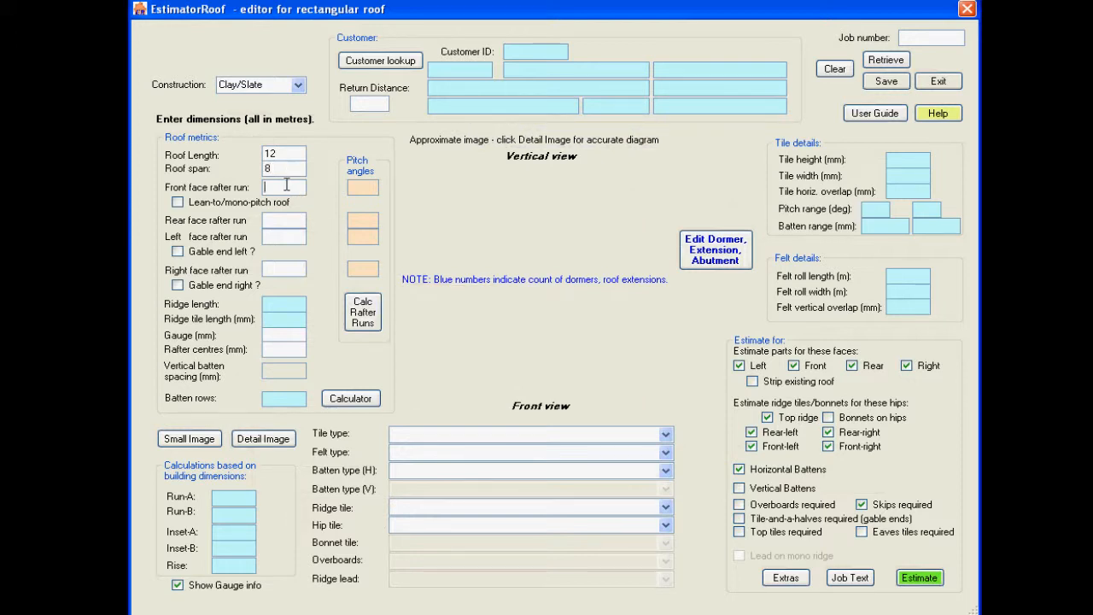
text(5)
click(292, 222)
text(5)
click(292, 237)
text(5)
click(292, 268)
text(5)
Set the gauge to 110 mm and the rafter centres to 440 mm, and generate the small roof diagram.
click(286, 336)
text(110)
click(286, 350)
text(440)
click(193, 438)
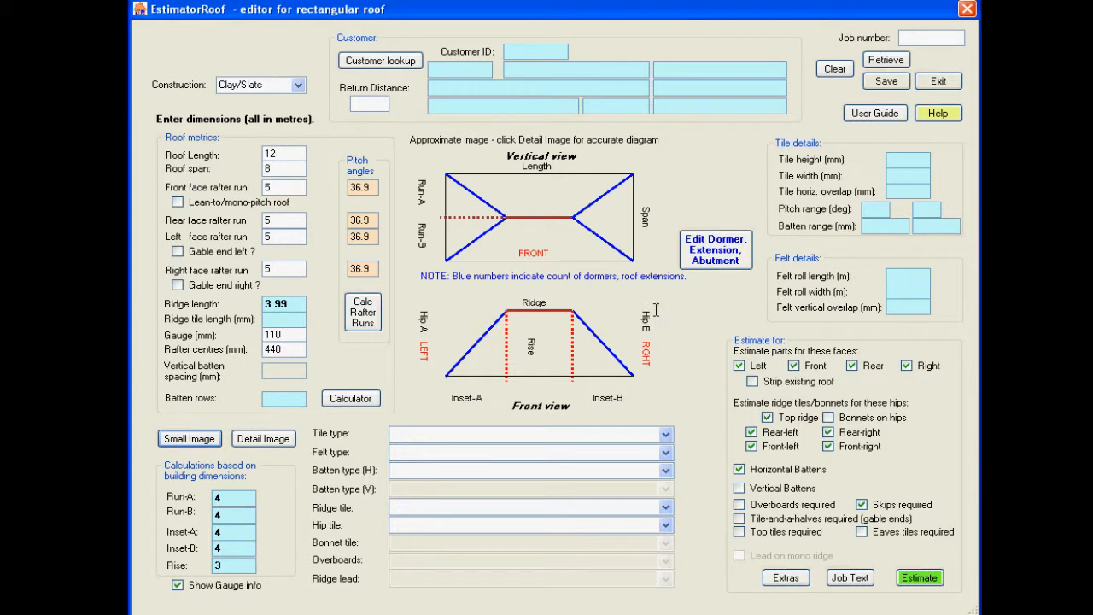
Choose Bangor Blue Slate tiles, Buildfix Daltex Roof TX Roofing Felt 1m x 50m, and 19 x 38mm horizontal battens.
click(666, 433)
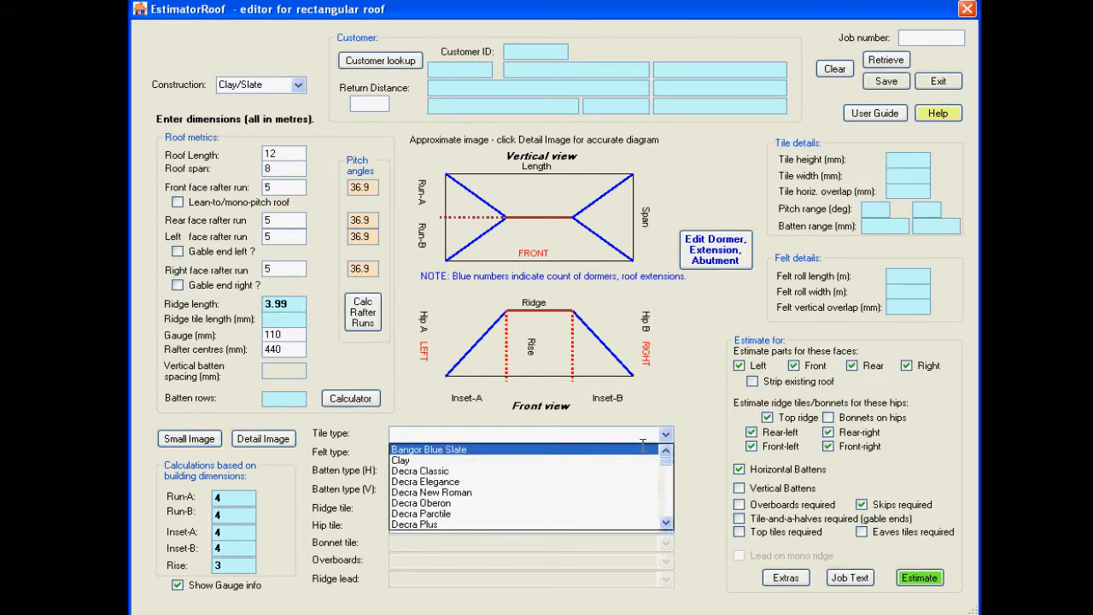
click(645, 449)
click(666, 452)
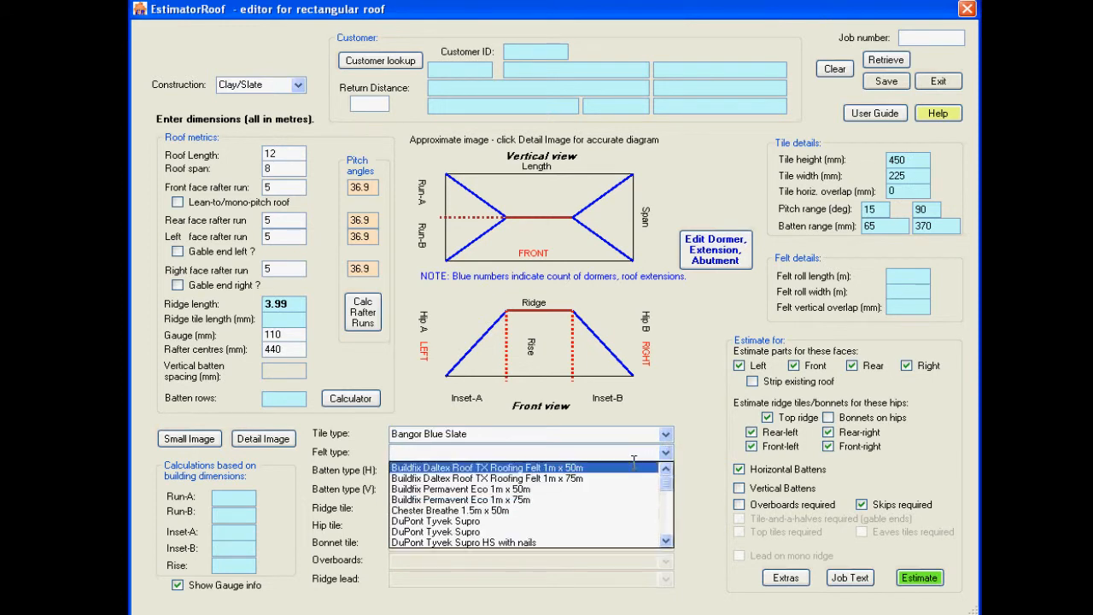
click(634, 462)
click(666, 470)
click(639, 480)
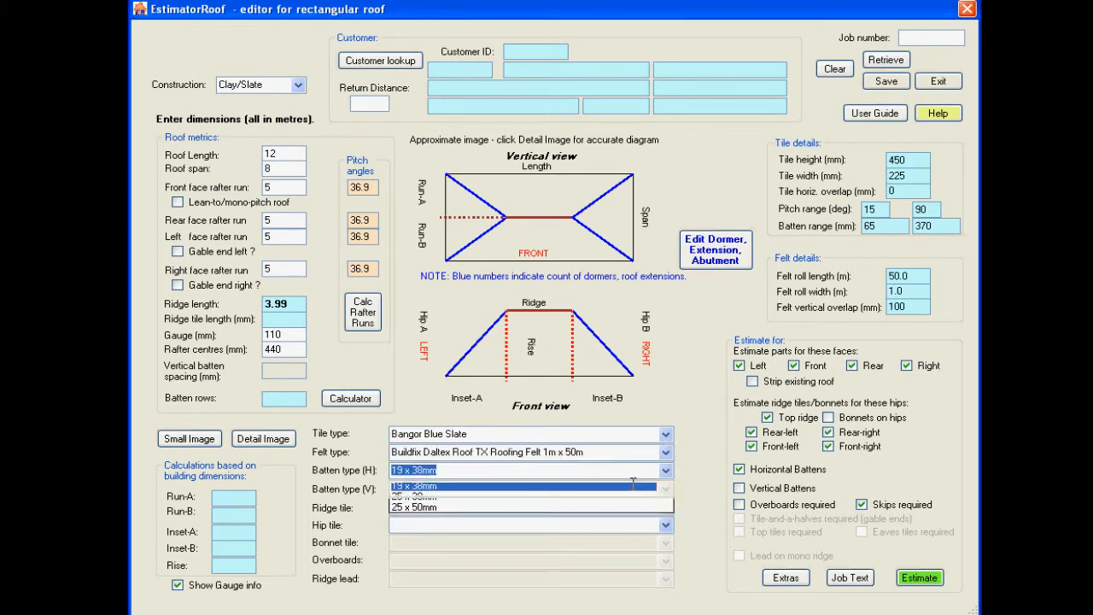
Choose Decra Classic B-Ridge/Hip for both the ridge tile and the hip tile.
click(666, 506)
click(632, 519)
click(665, 524)
click(635, 539)
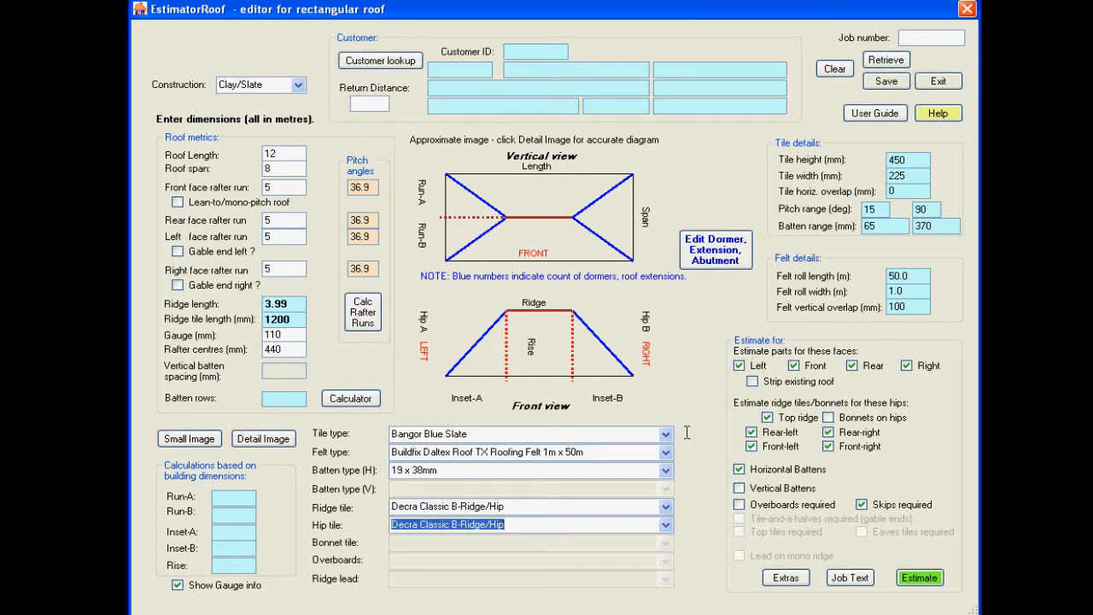
Look up the existing customers and assign the second customer record to the job.
click(390, 62)
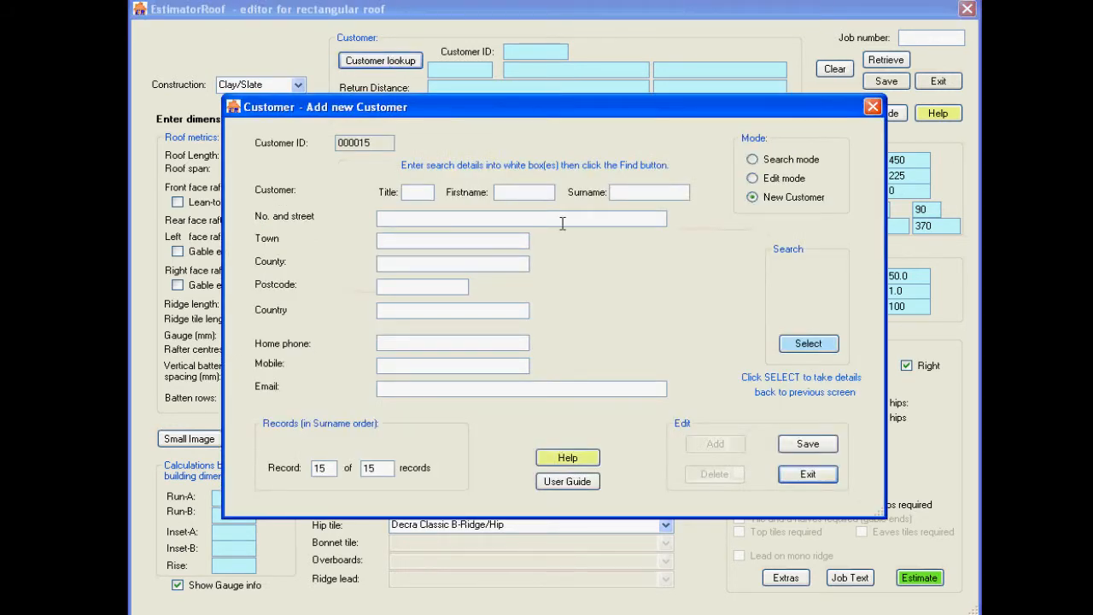
click(789, 159)
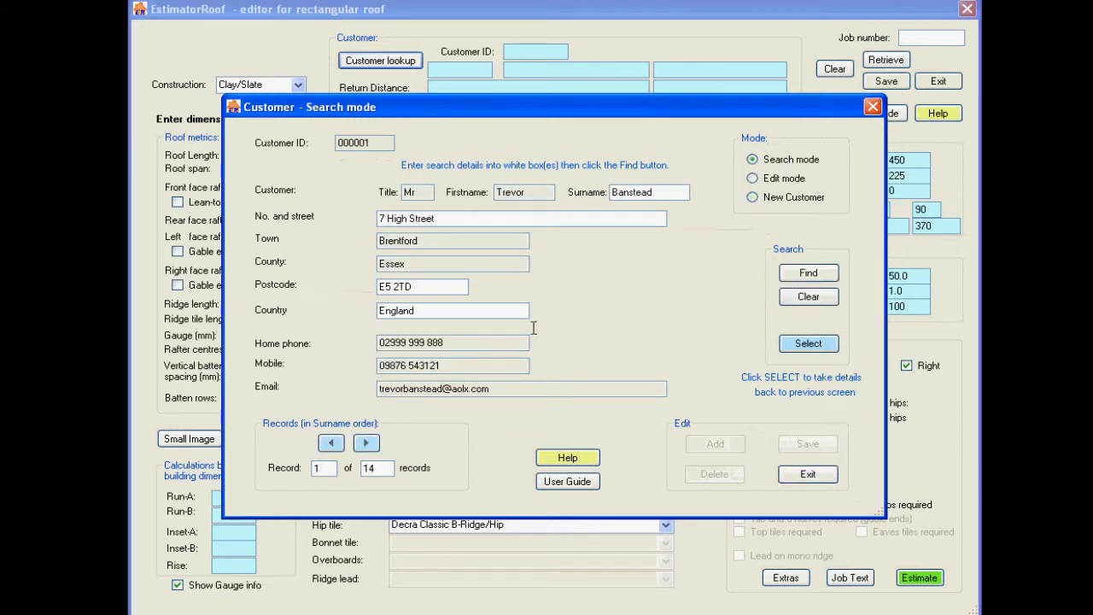
click(374, 440)
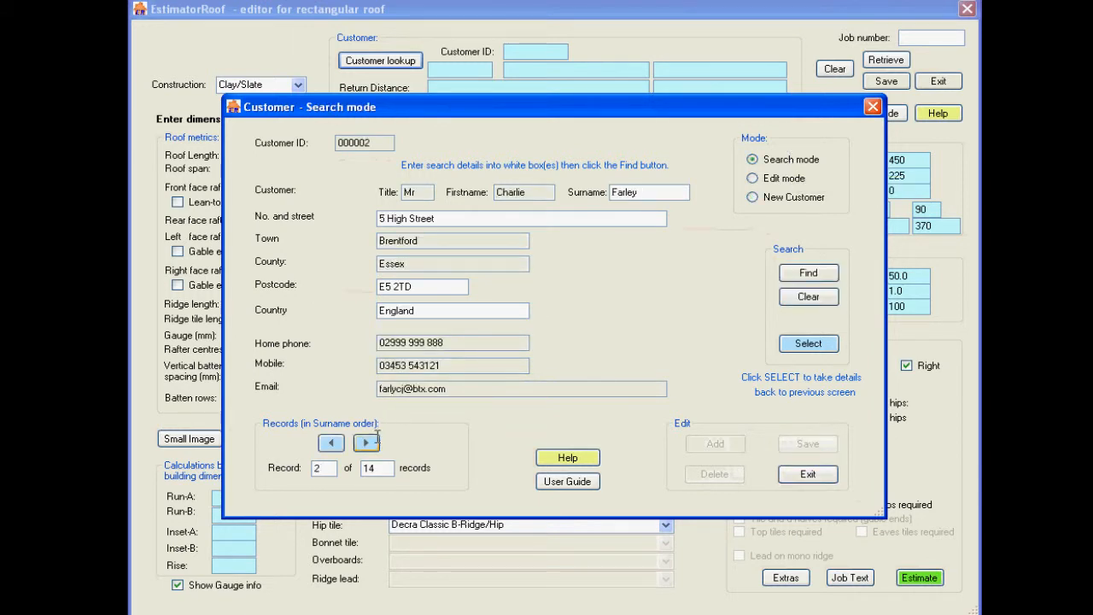
click(794, 344)
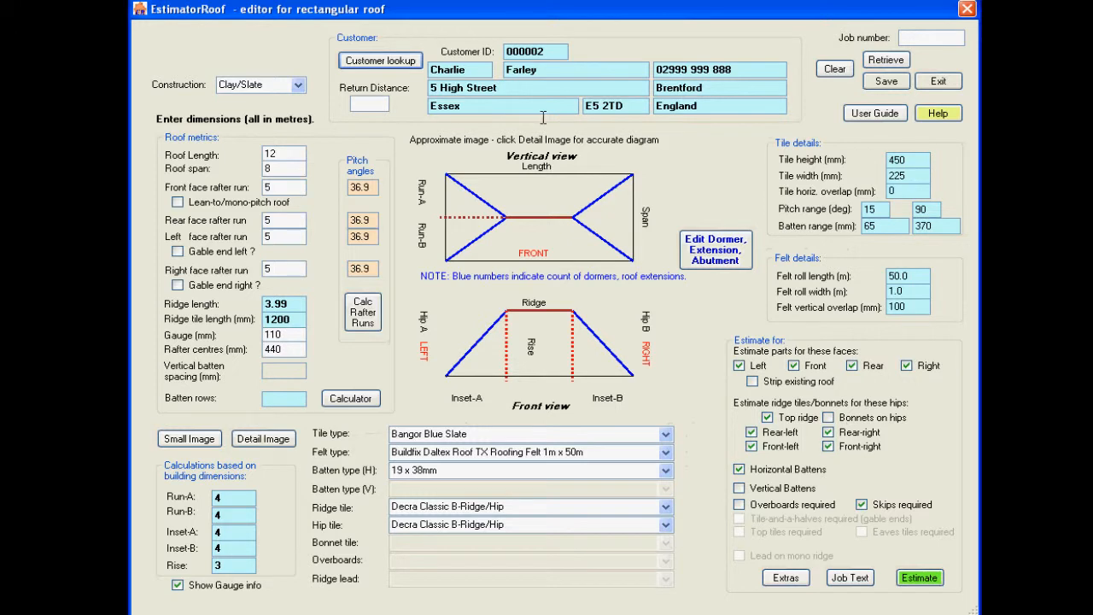
Set the customer's return distance to 100 and save the job.
click(386, 104)
text(100)
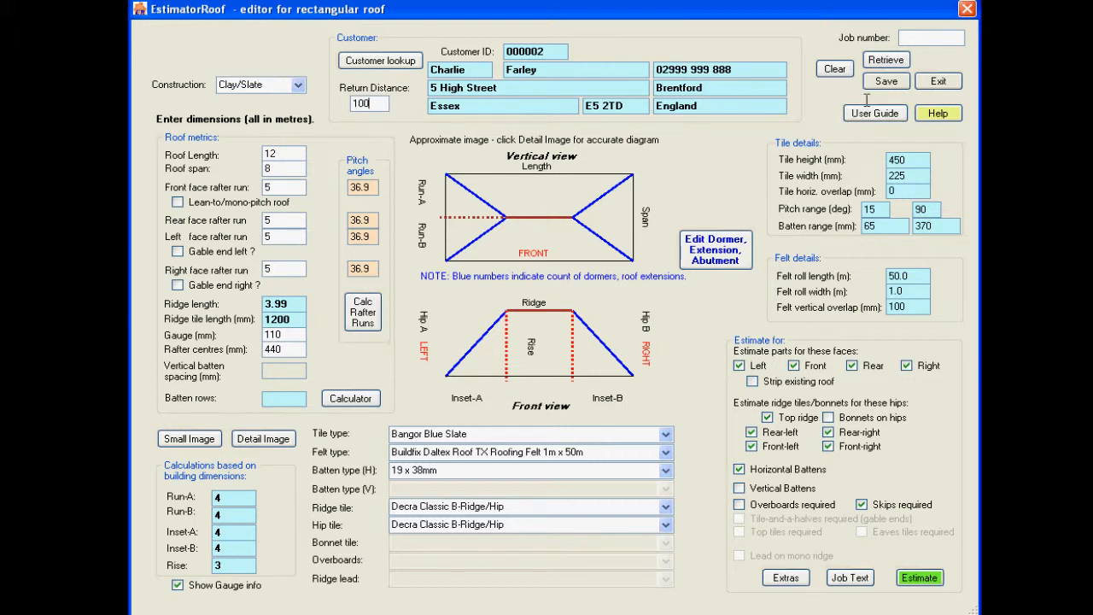
click(887, 80)
click(568, 355)
click(571, 356)
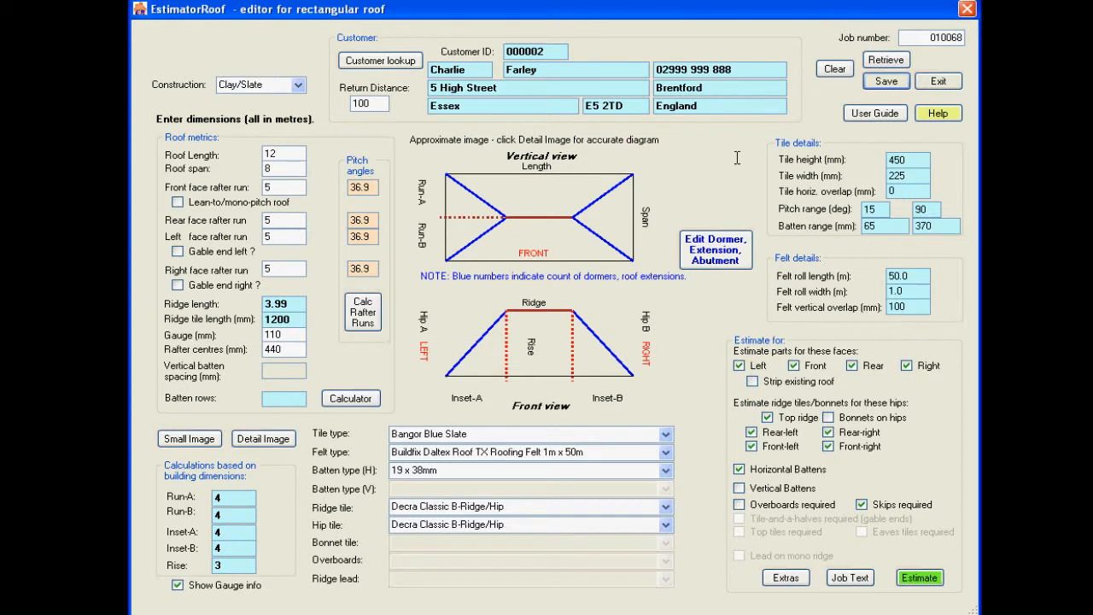
Open the job's default quote text and examine its customer name, job total, tax code and job reference placeholders.
click(851, 578)
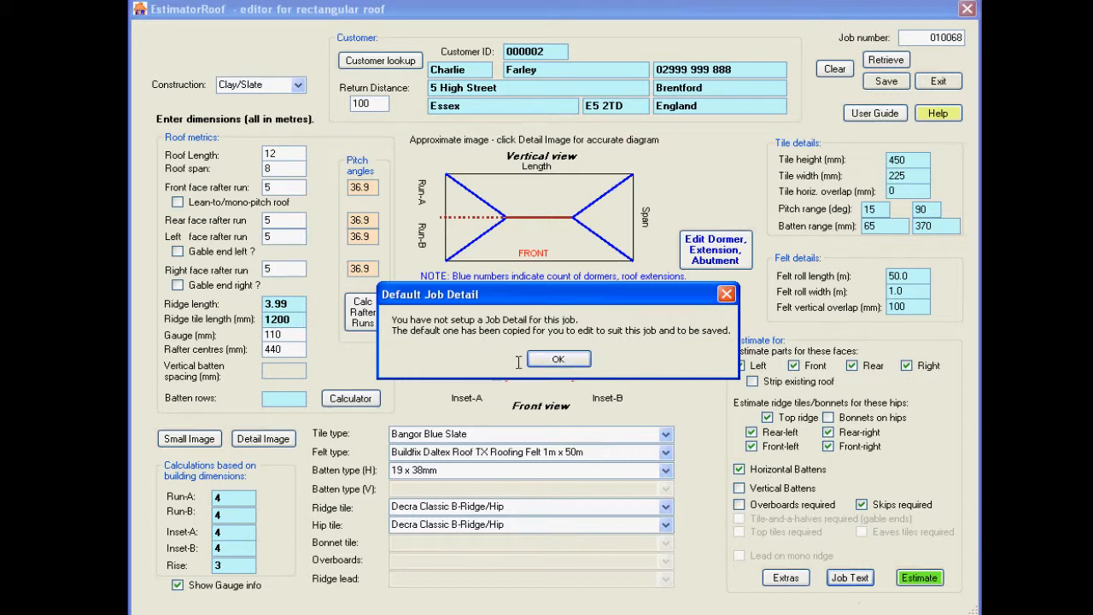
click(546, 363)
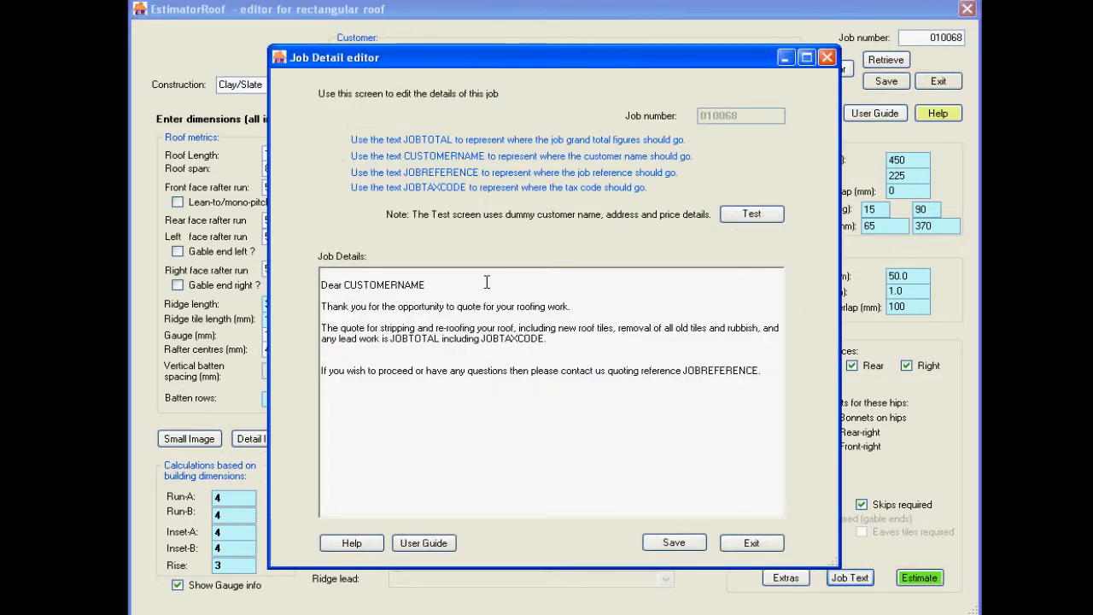
double_click(394, 284)
double_click(418, 337)
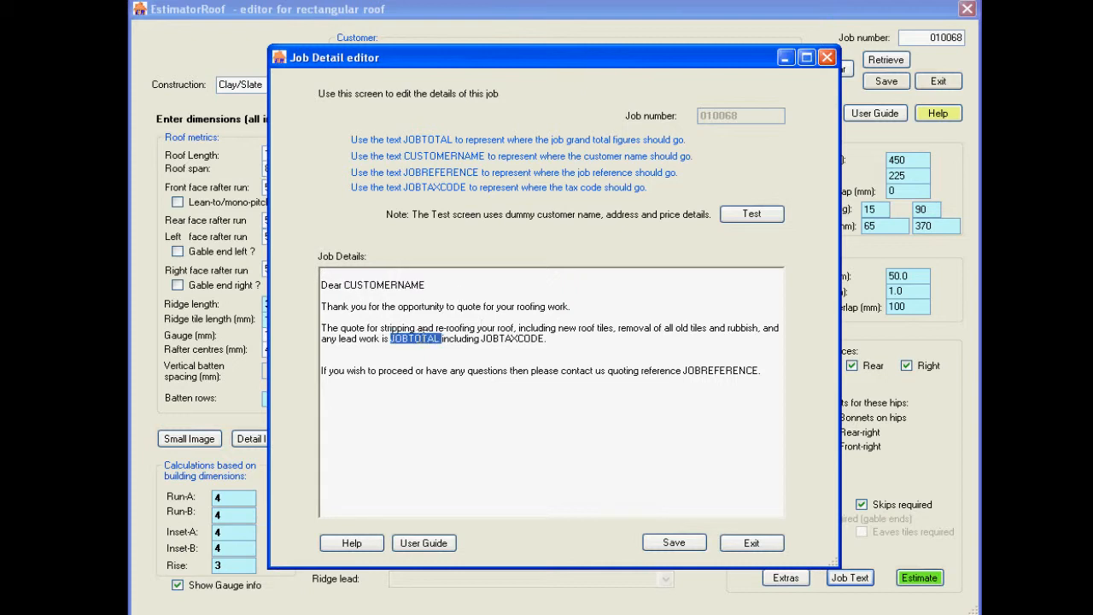
double_click(521, 339)
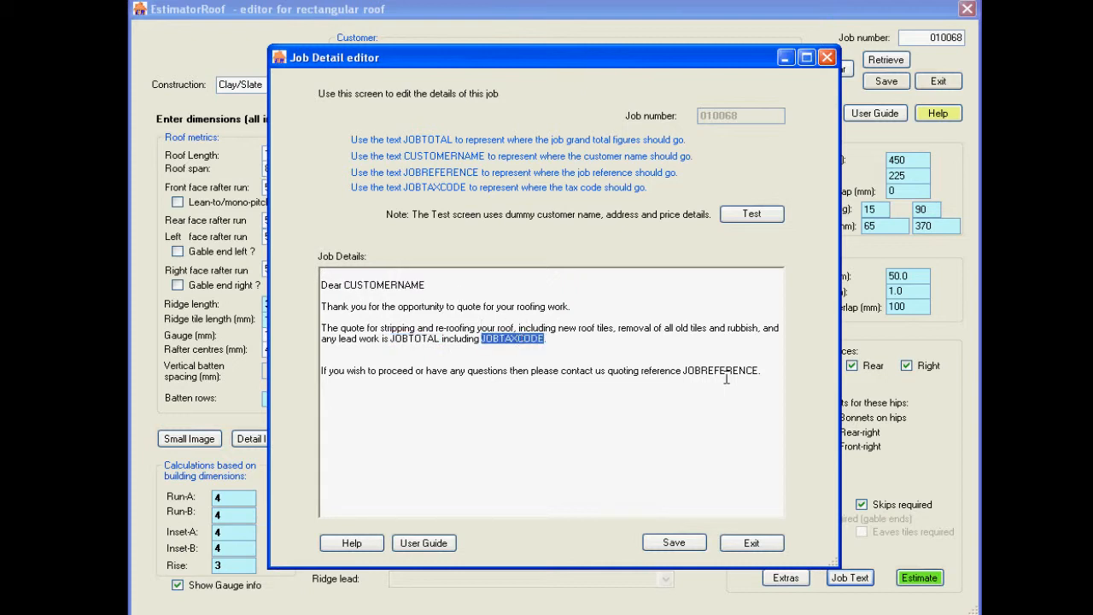
click(726, 378)
double_click(726, 371)
click(726, 382)
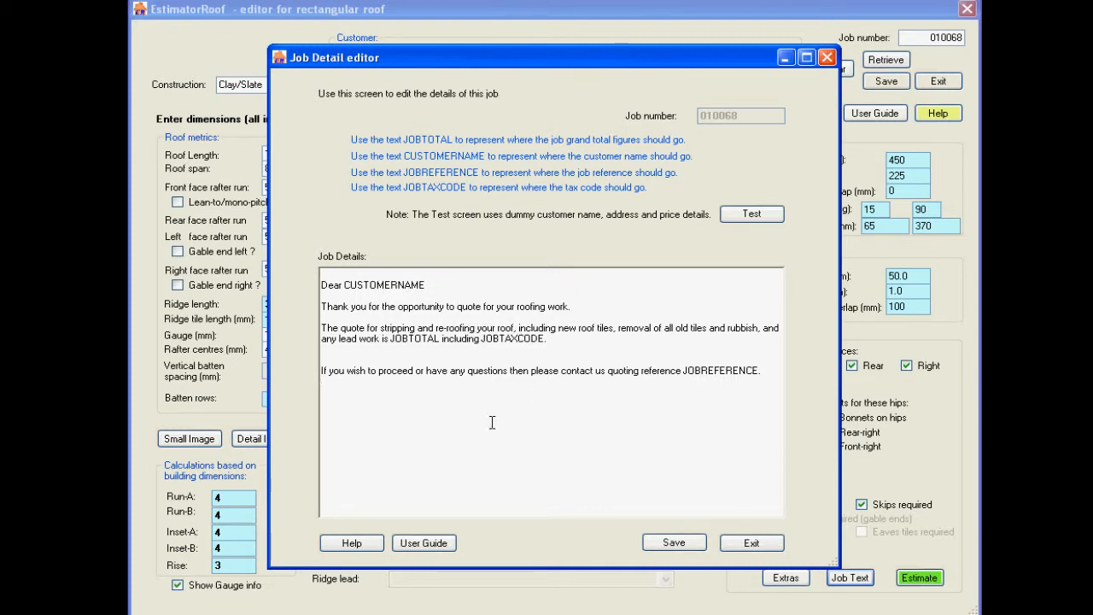
double_click(415, 339)
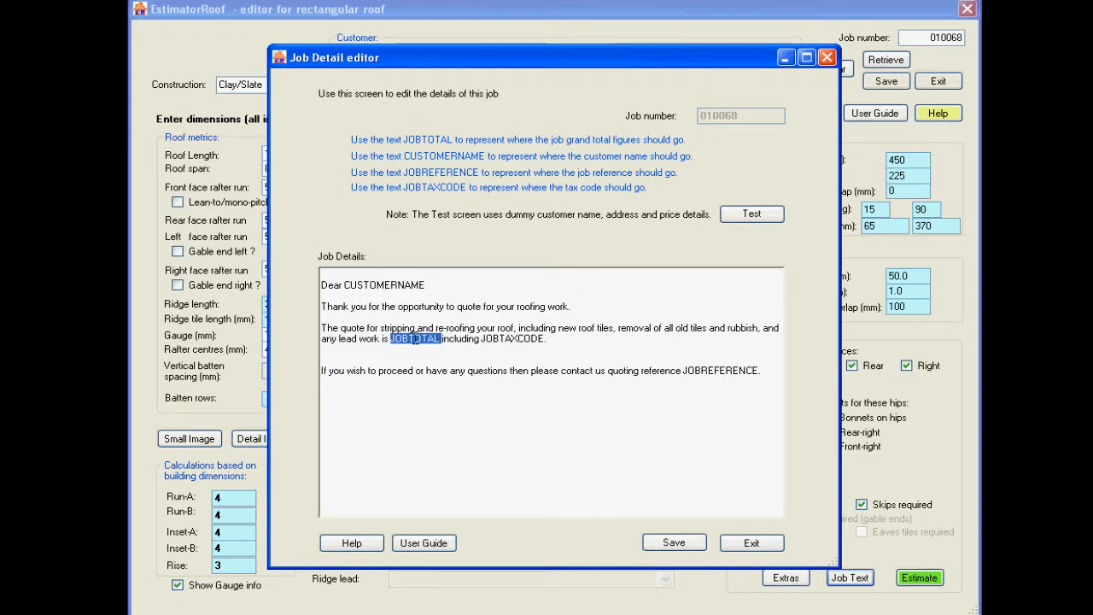
click(454, 410)
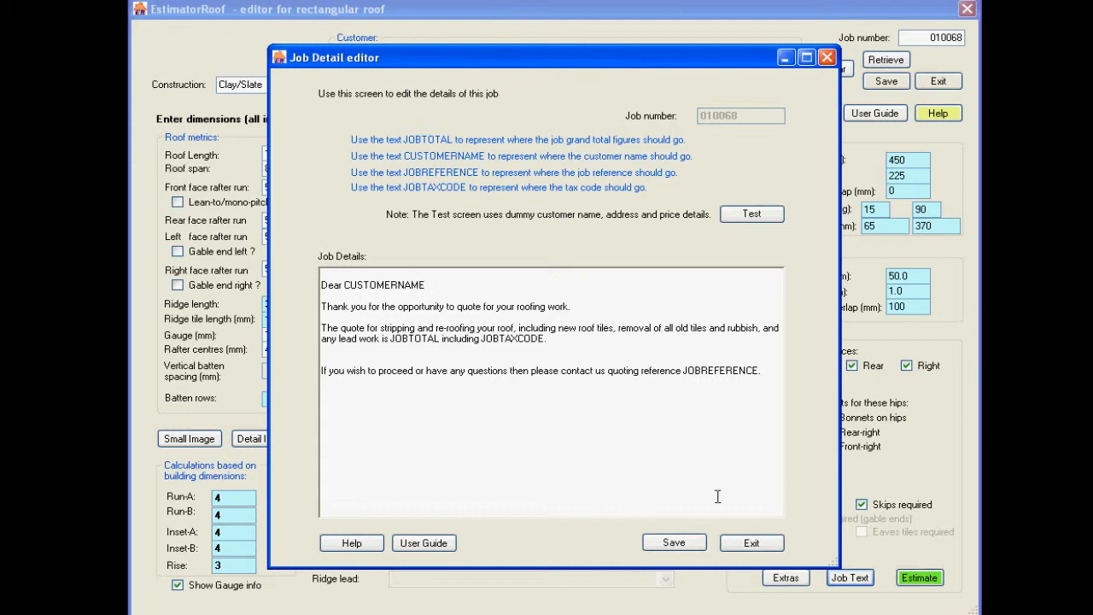
Save the job's quote text, close its editor and save the job again.
click(675, 542)
click(745, 544)
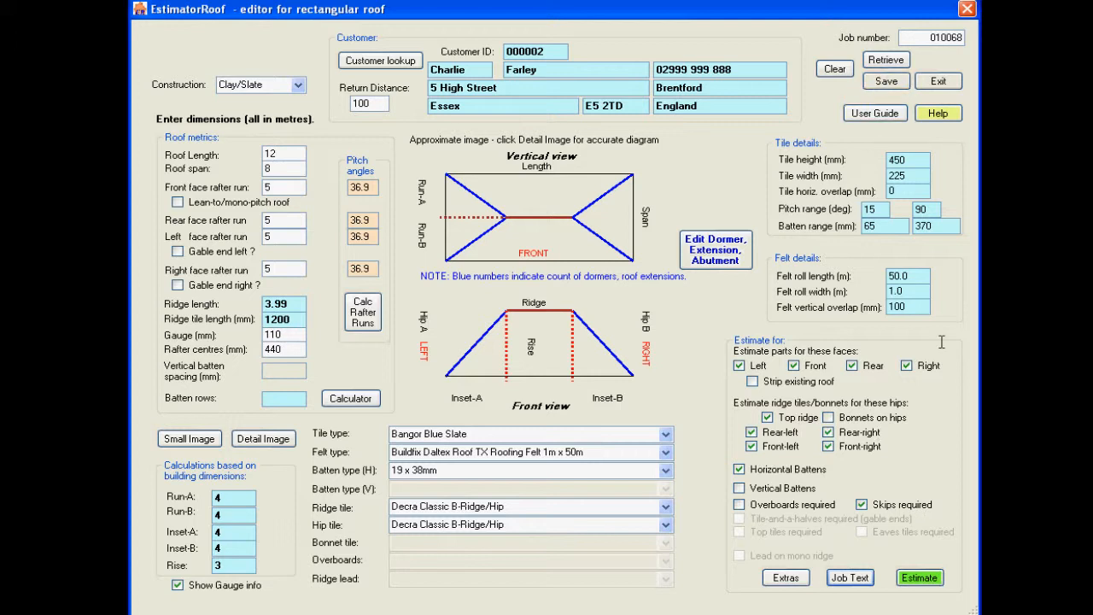
click(884, 80)
click(522, 354)
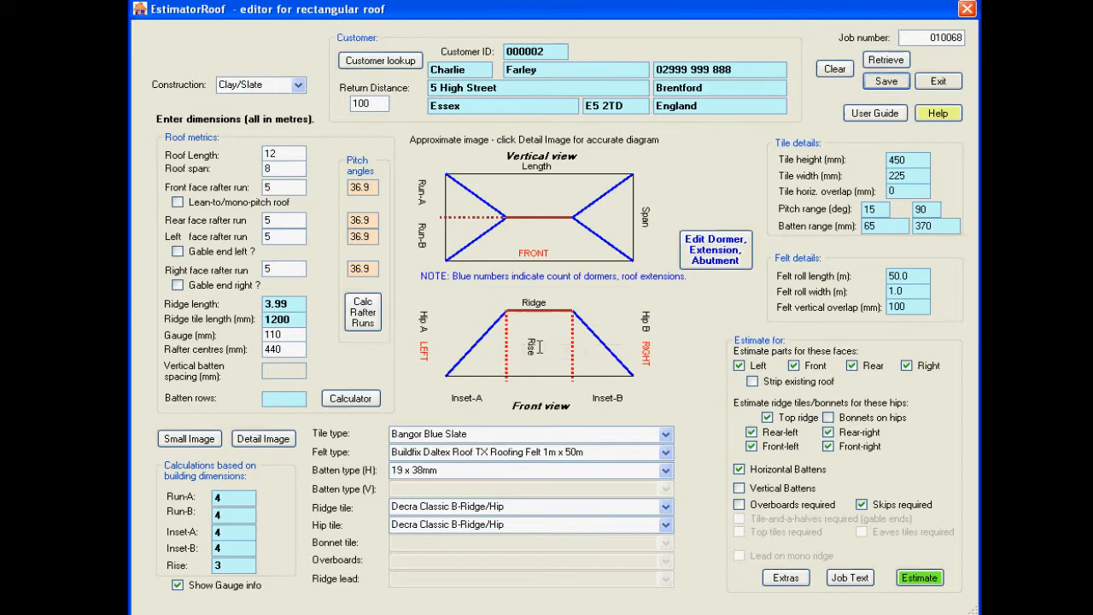
Generate the estimate and recalculate it with a 10% parts markup and a 15% labour markup.
click(911, 578)
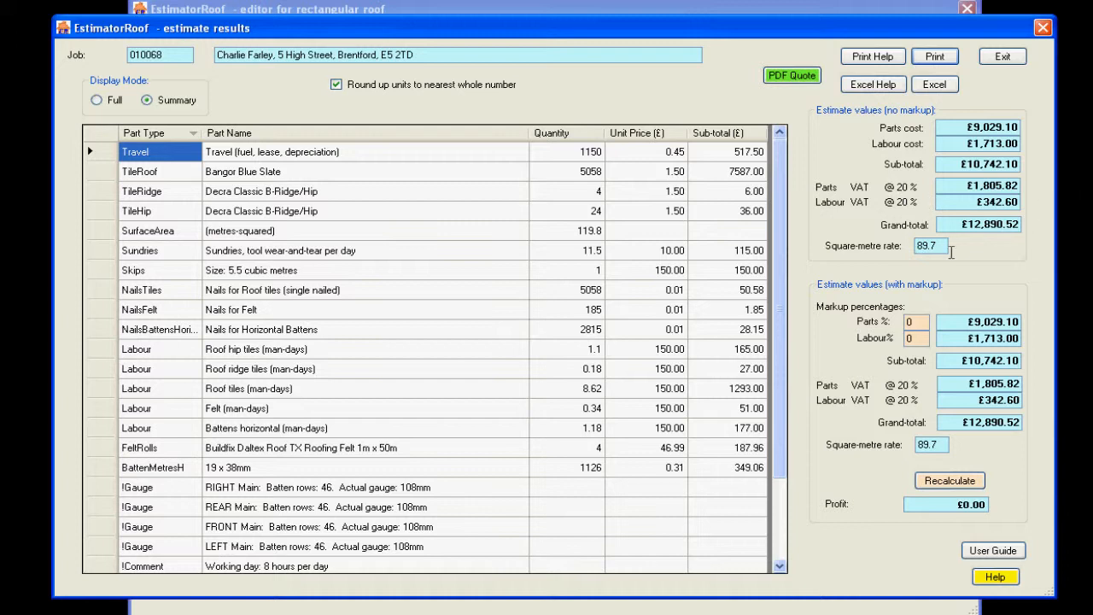
click(912, 322)
text(1)
key(Tab)
text(15)
click(929, 481)
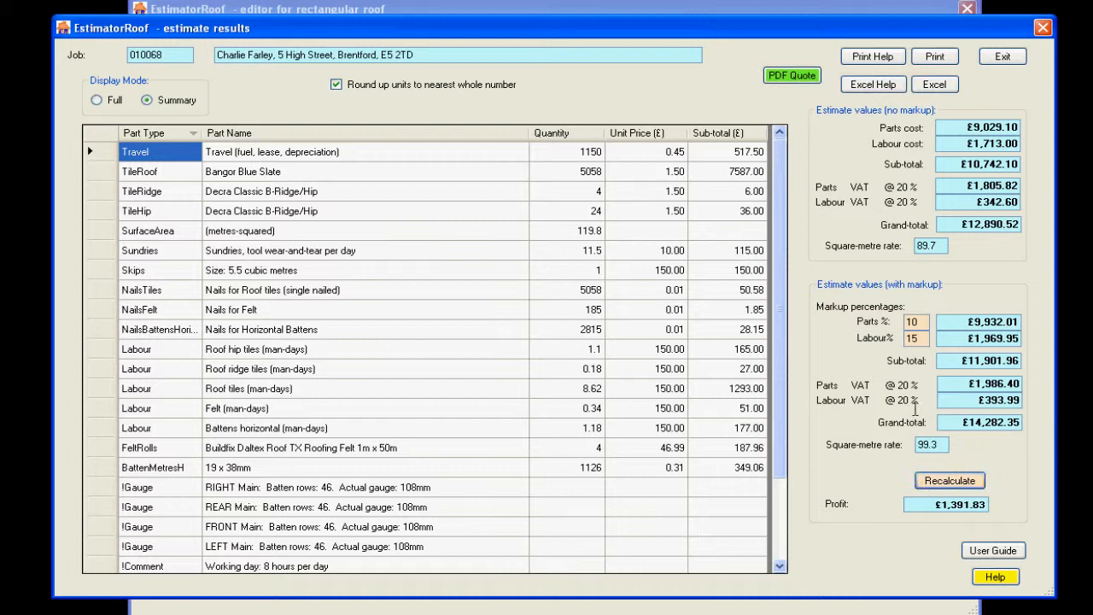
Examine the estimate's travel, Bangor Blue Slate, surface area, sundries and skip lines, including quantities and sub-totals.
click(258, 151)
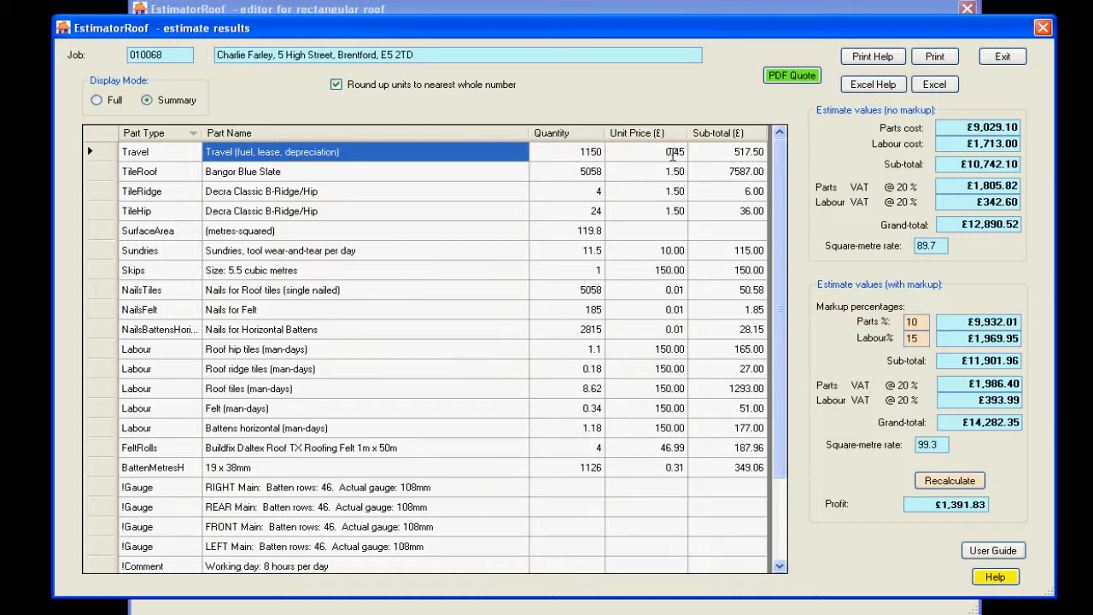
click(730, 151)
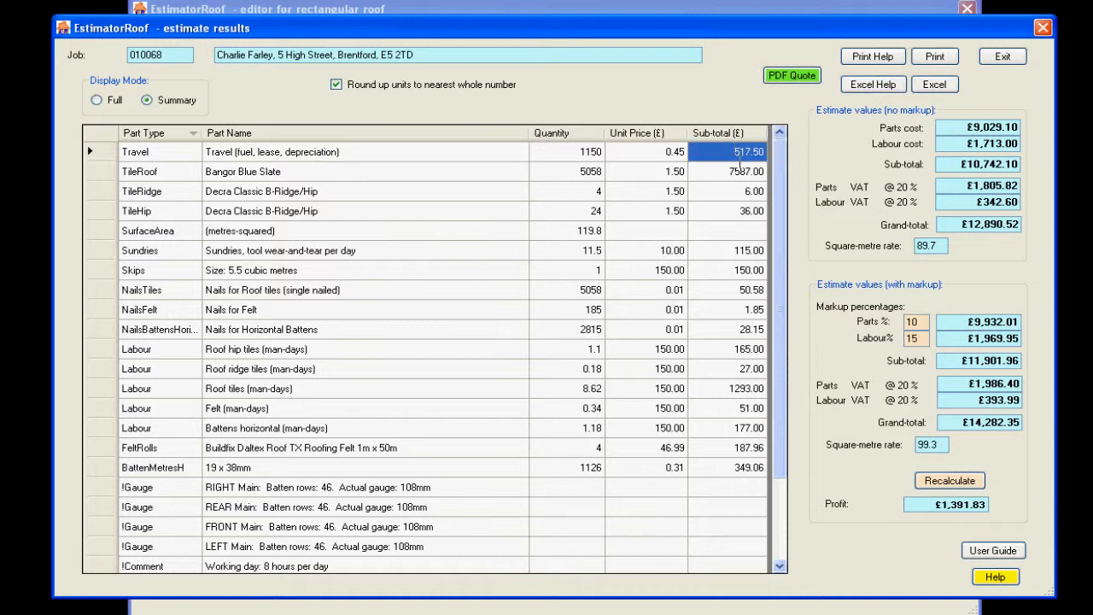
click(402, 173)
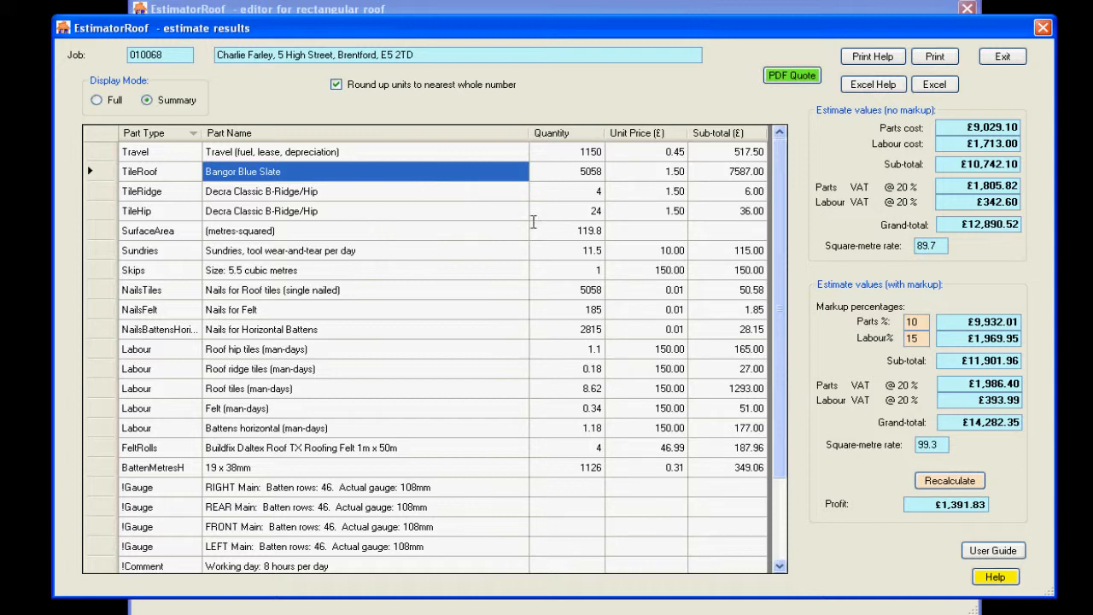
click(564, 228)
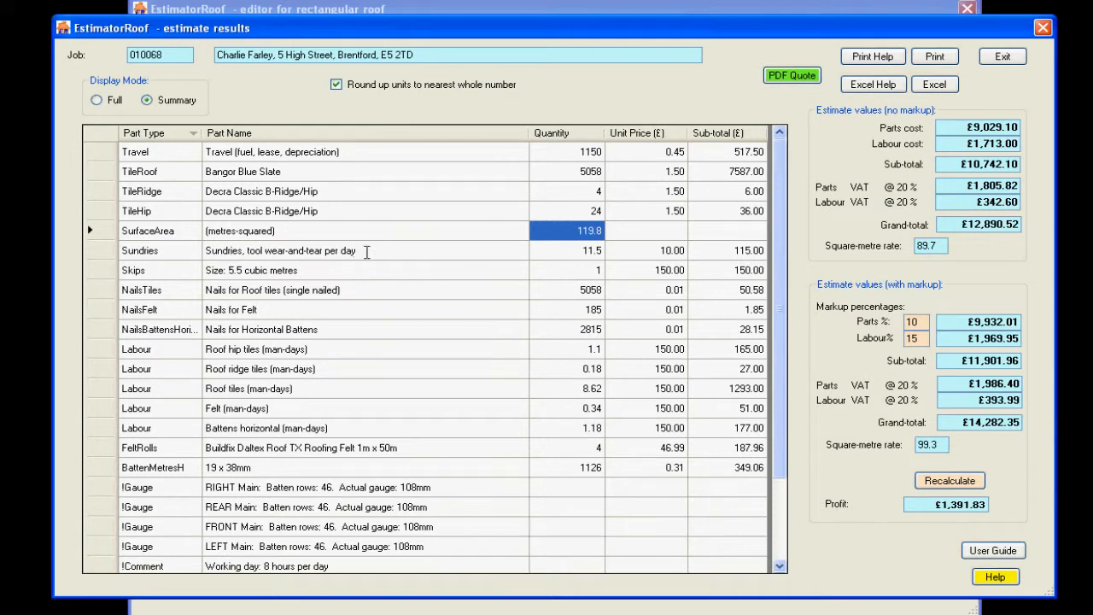
click(437, 248)
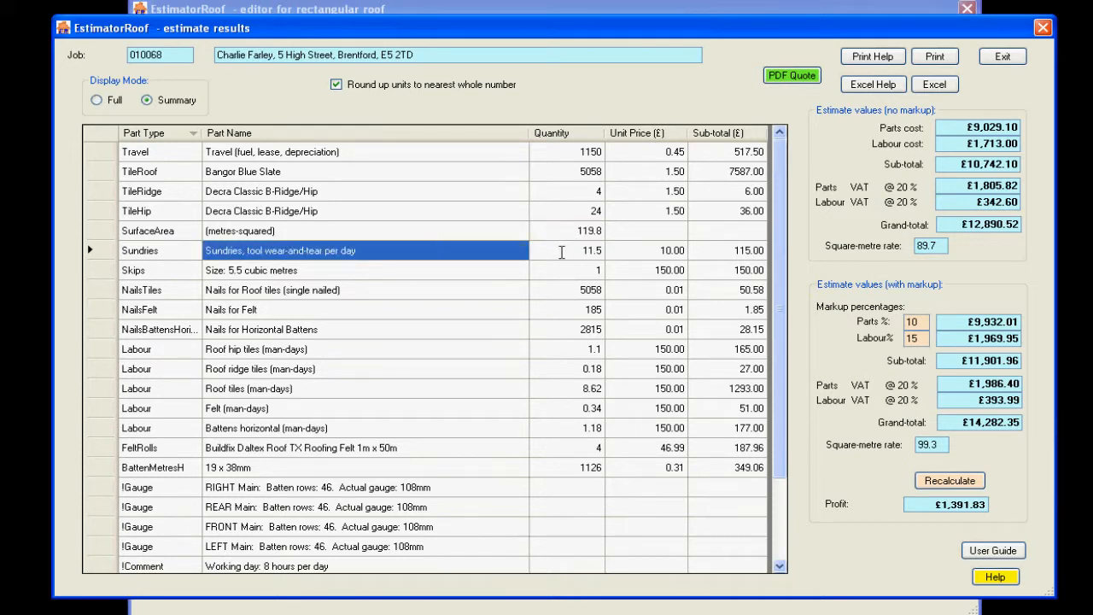
click(448, 269)
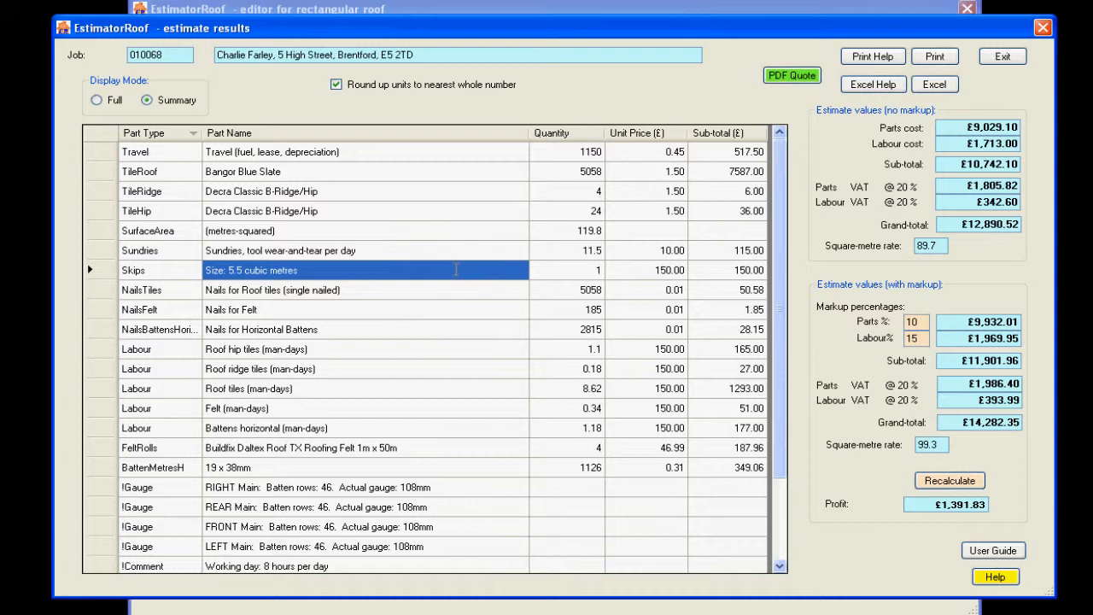
click(564, 270)
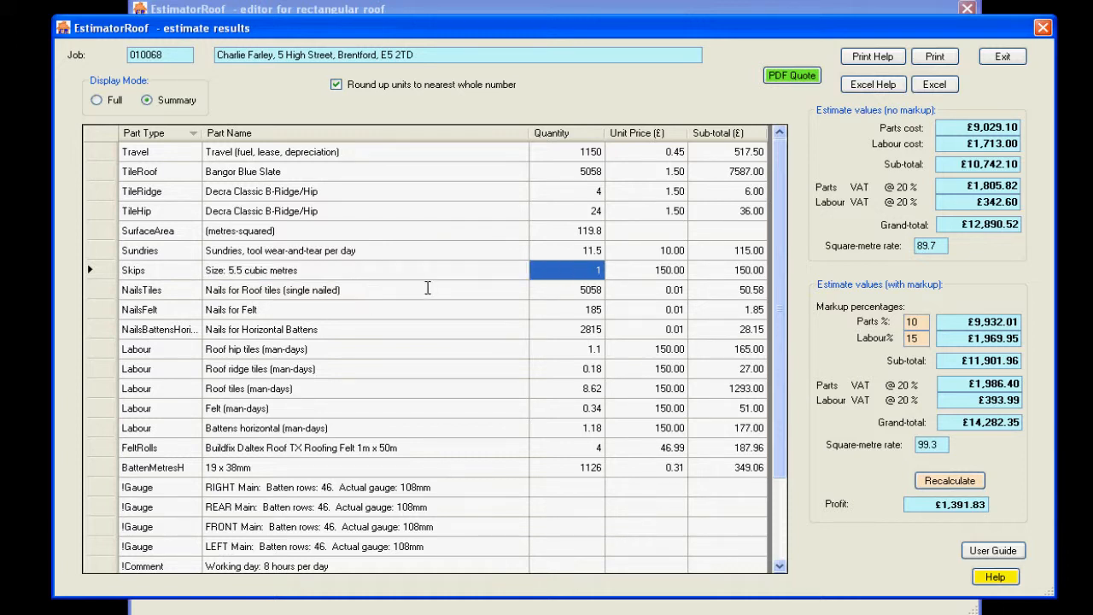
Examine the estimate's labour man-days, felt rolls and batten lines, and the gauge and comment entries at the end of the list.
drag(175, 345, 577, 420)
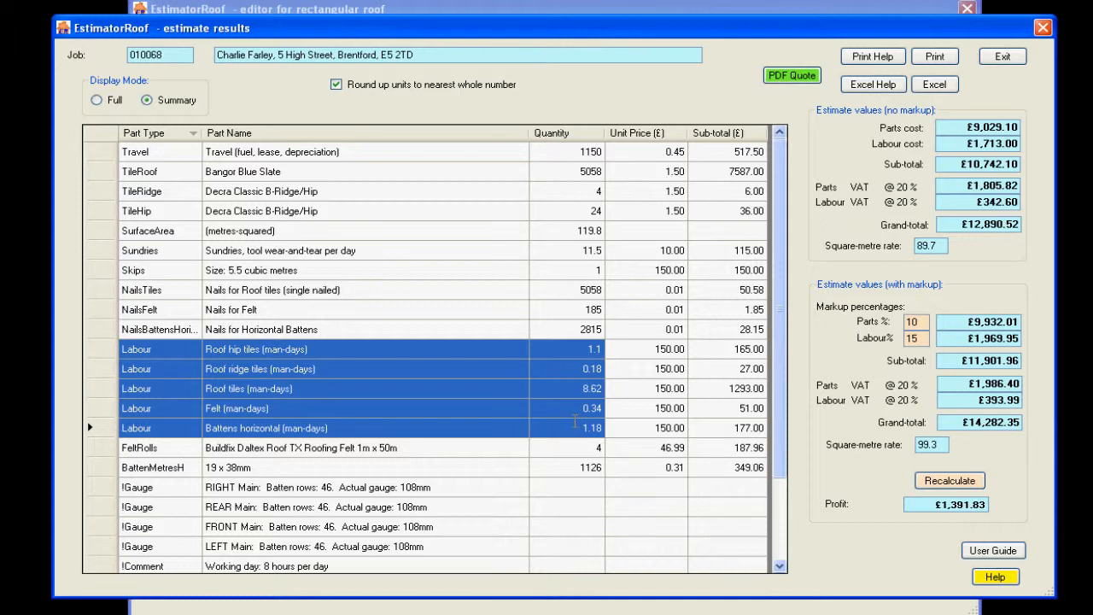
click(307, 447)
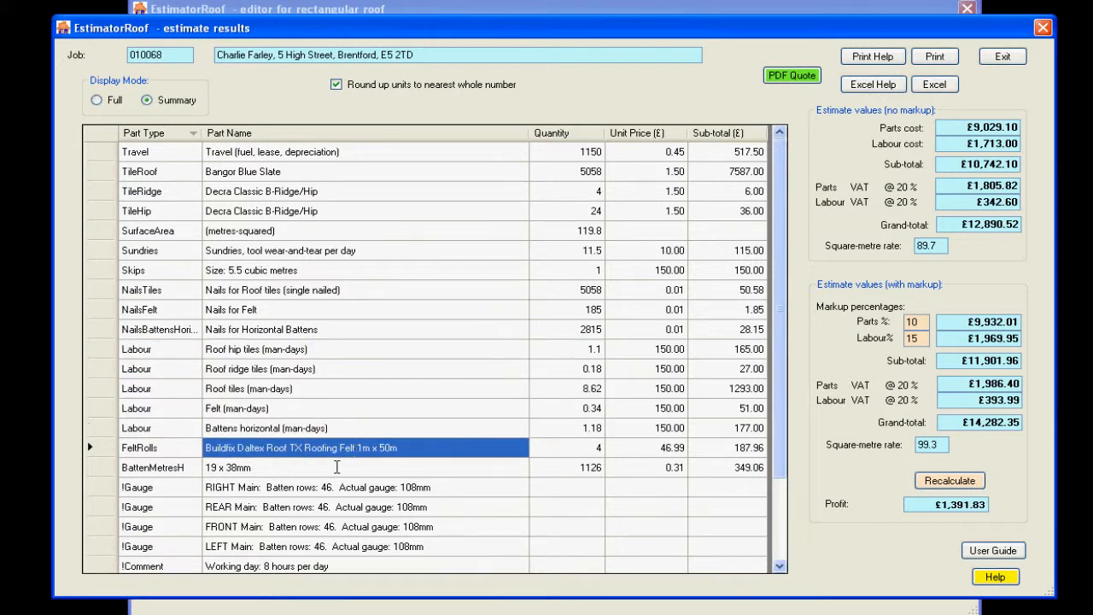
click(338, 467)
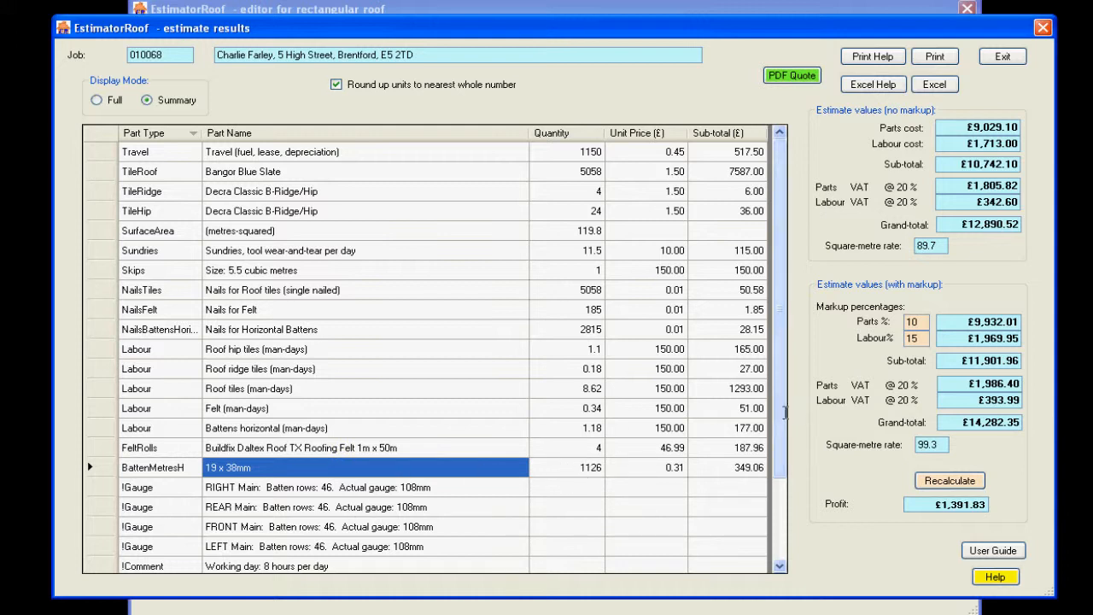
scroll(785, 412, down, 2)
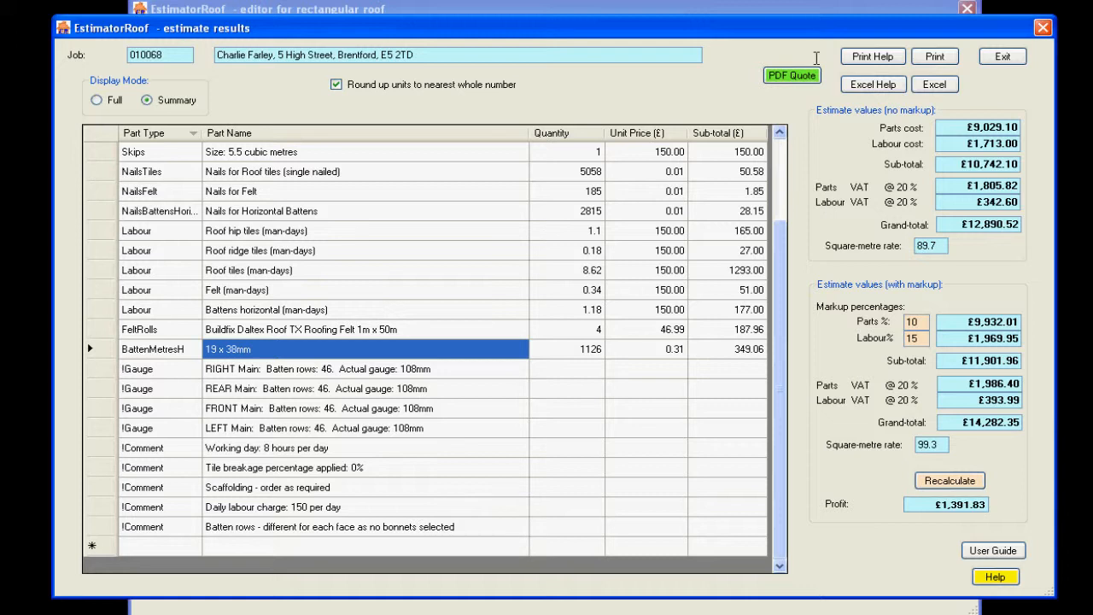
Generate the PDF quote, review its heading and letter text through to the end, and close the quote and the estimate results.
click(794, 75)
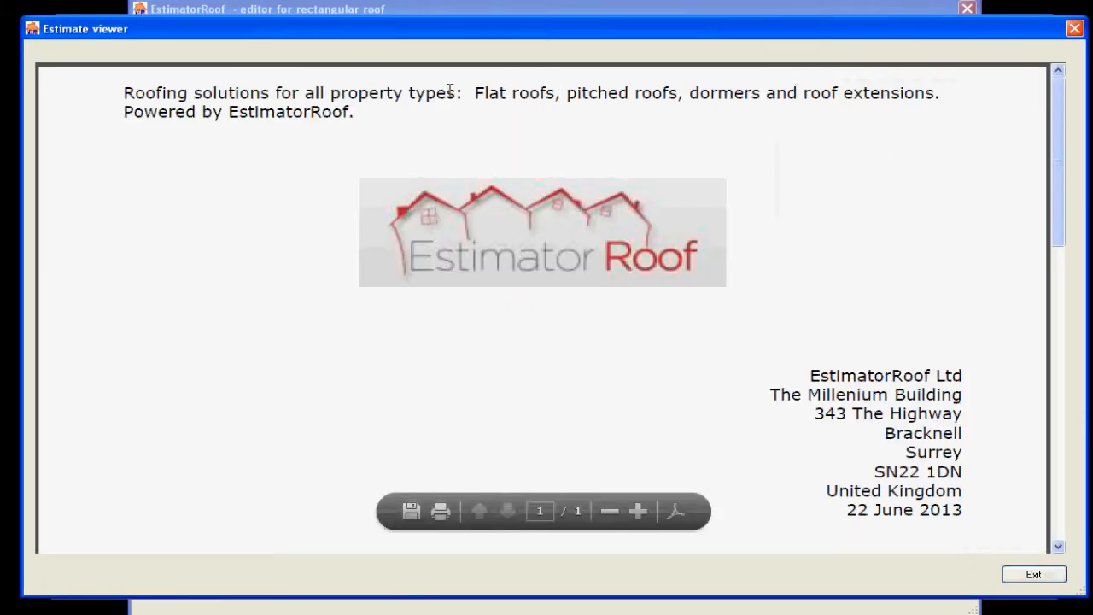
drag(241, 111, 108, 92)
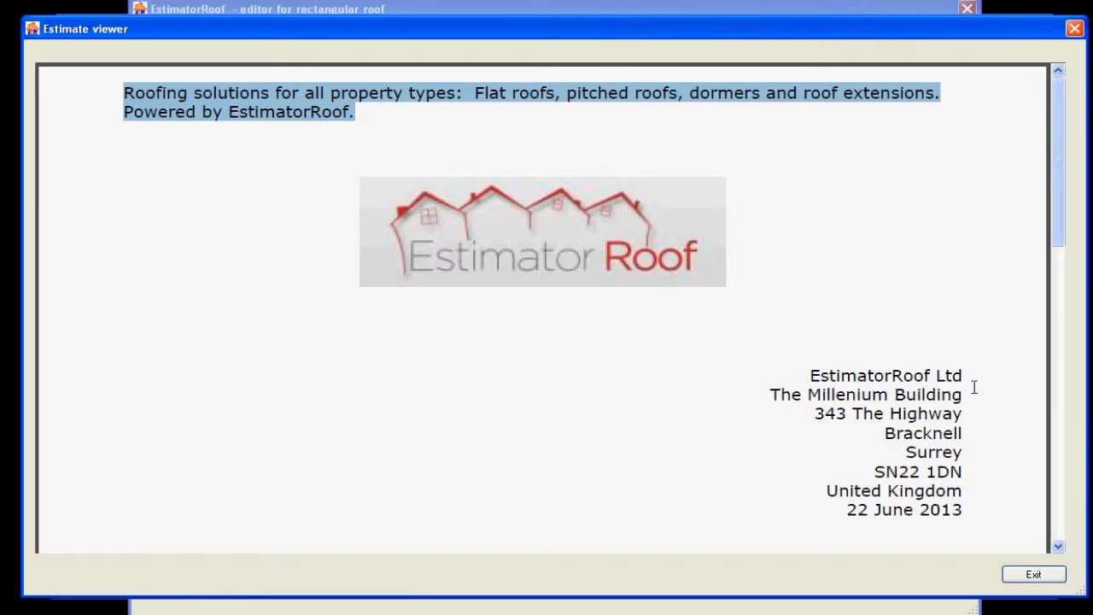
drag(1056, 215, 1057, 376)
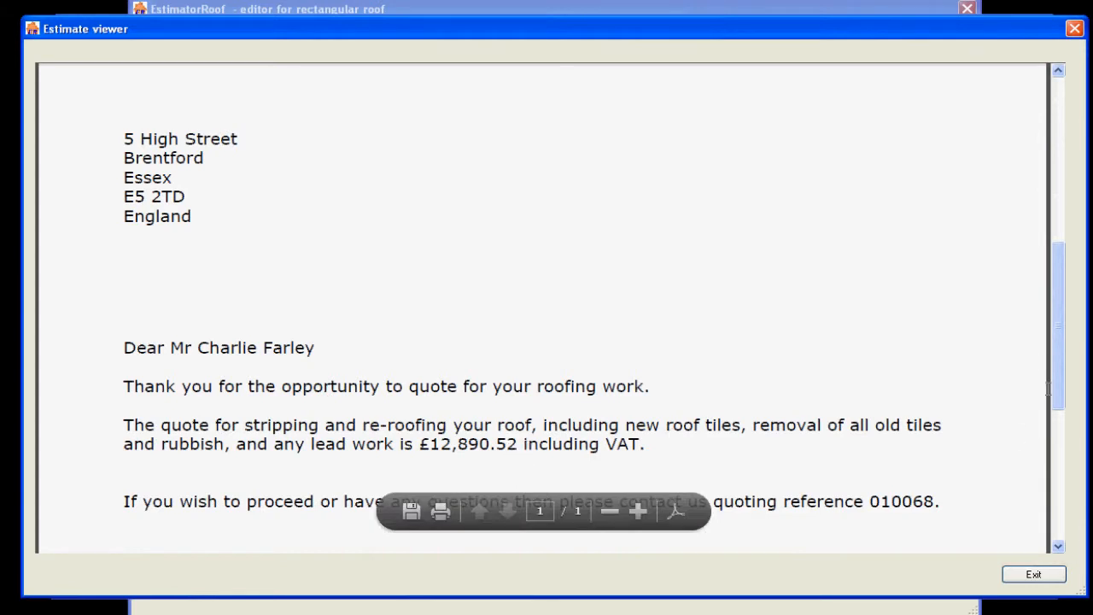
drag(1057, 359, 1057, 393)
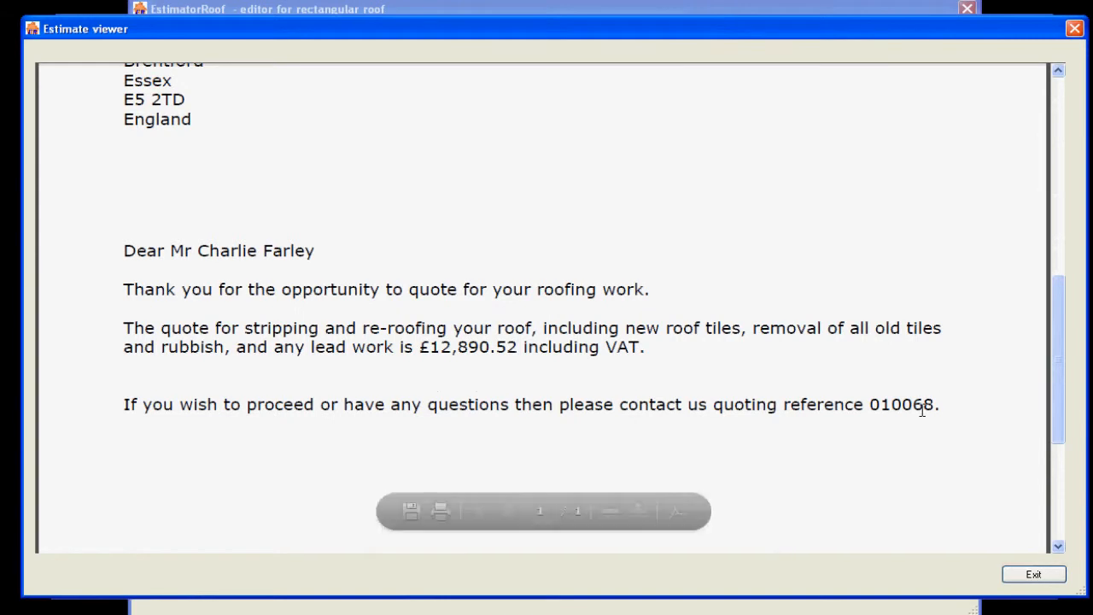
drag(1058, 401, 1058, 495)
click(1029, 573)
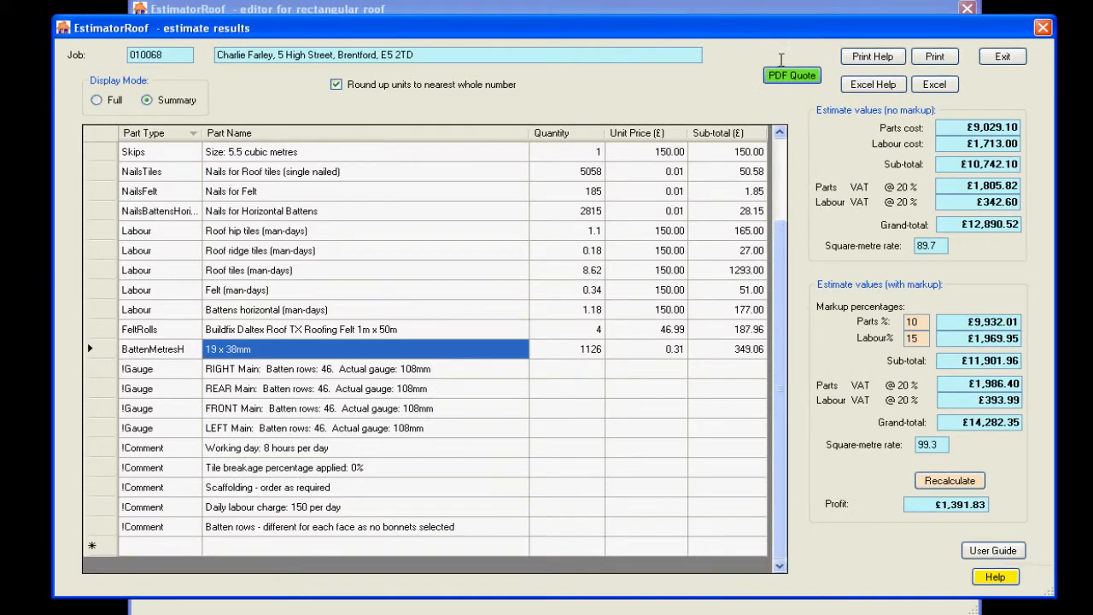
click(931, 84)
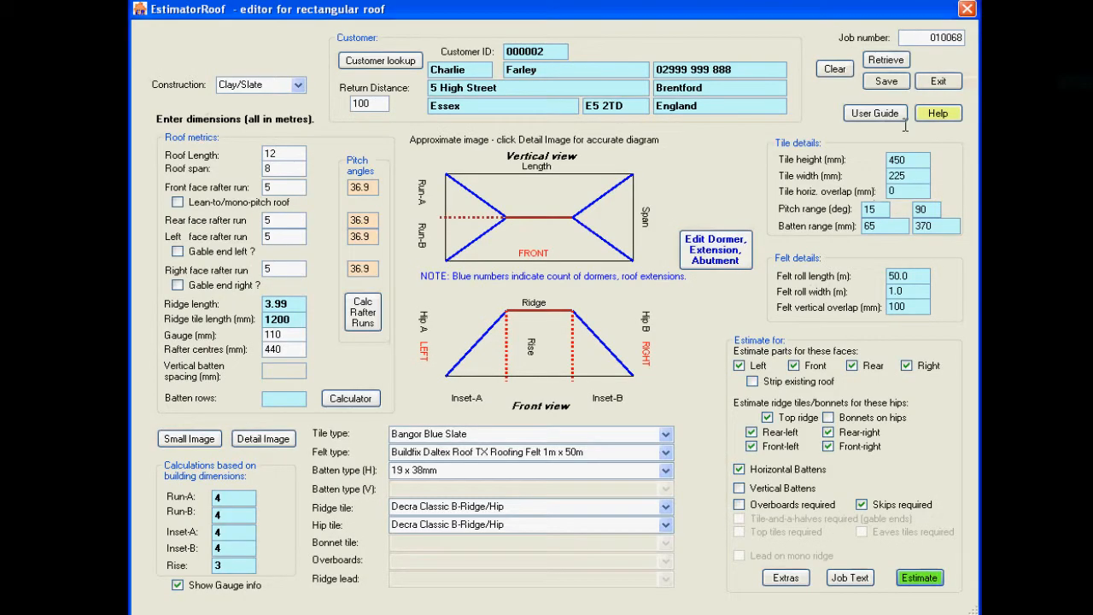